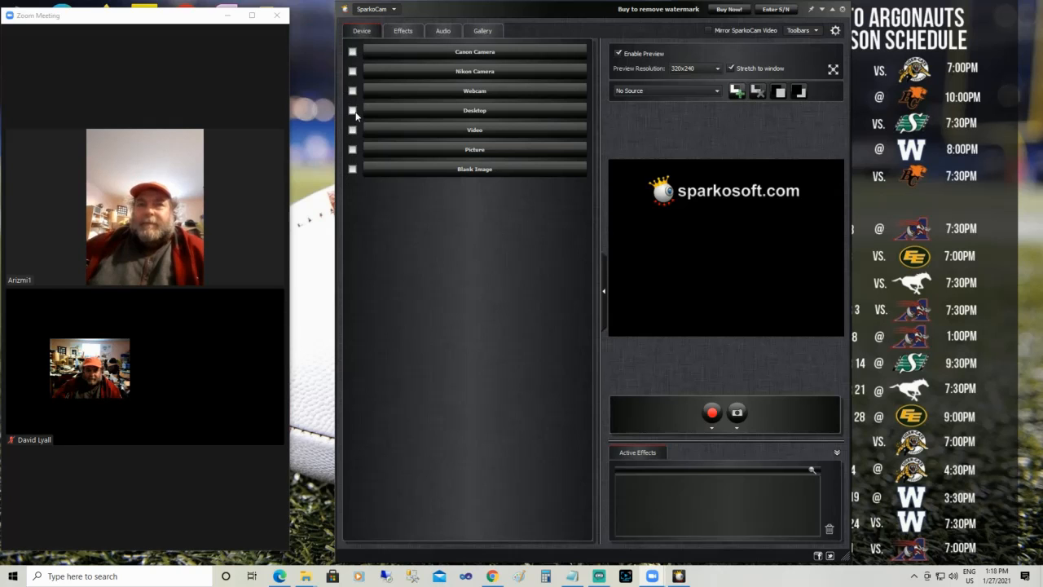
Enable the desktop as video source in part-of-desktop mode and start defining the capture area
left_click(353, 111)
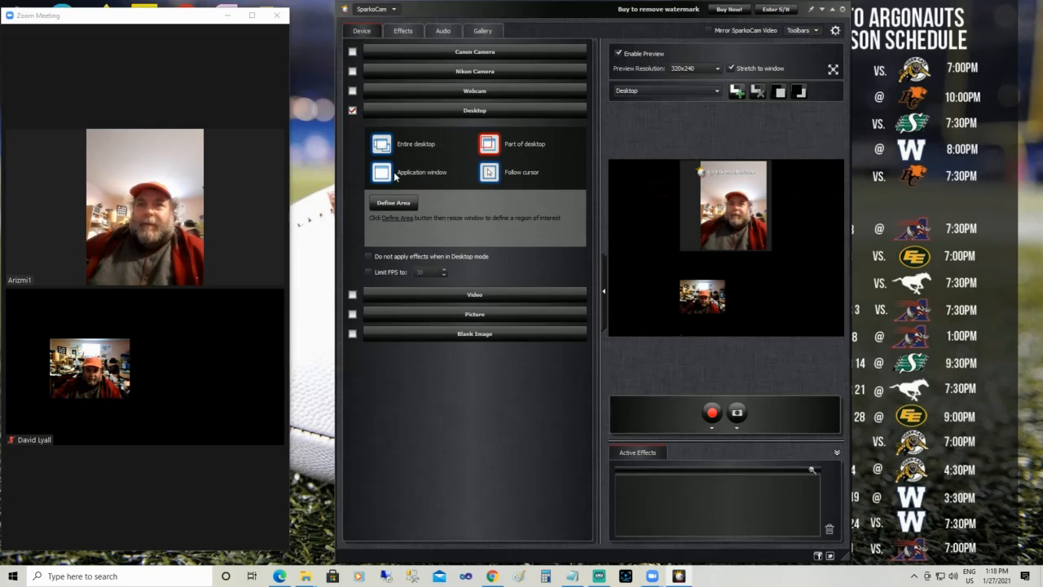
left_click(384, 173)
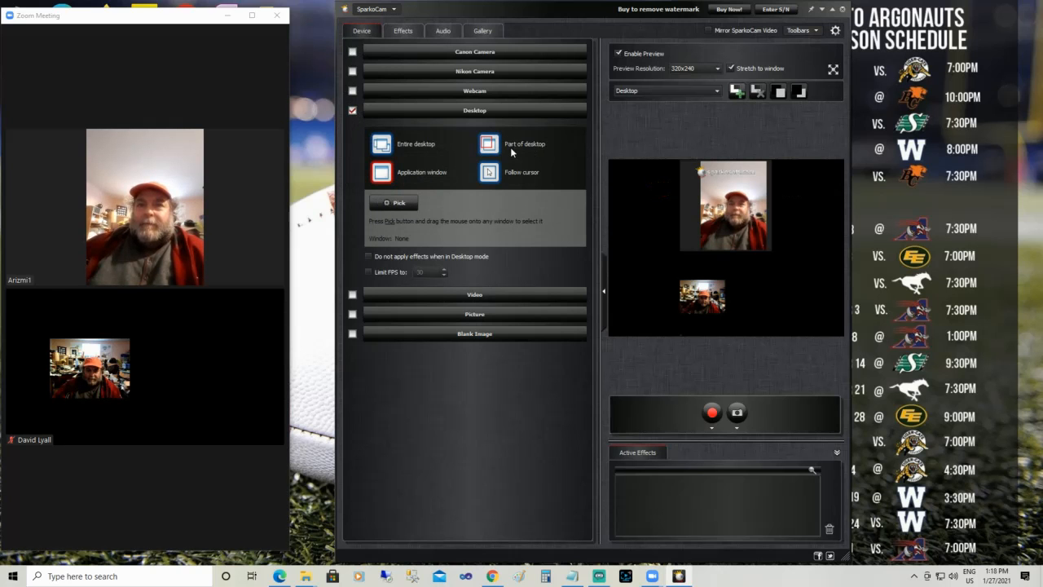
left_click(499, 144)
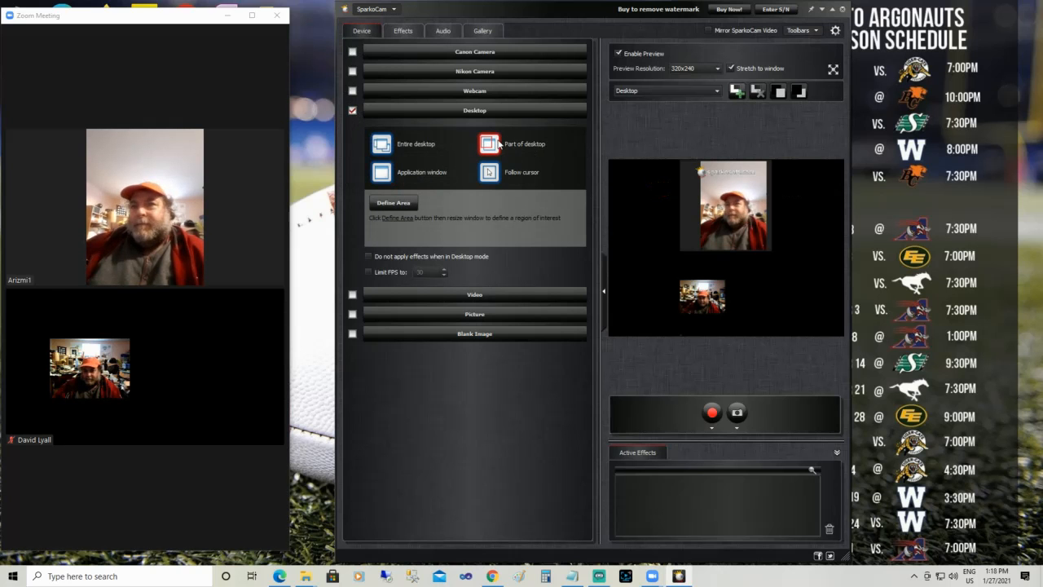
left_click(399, 203)
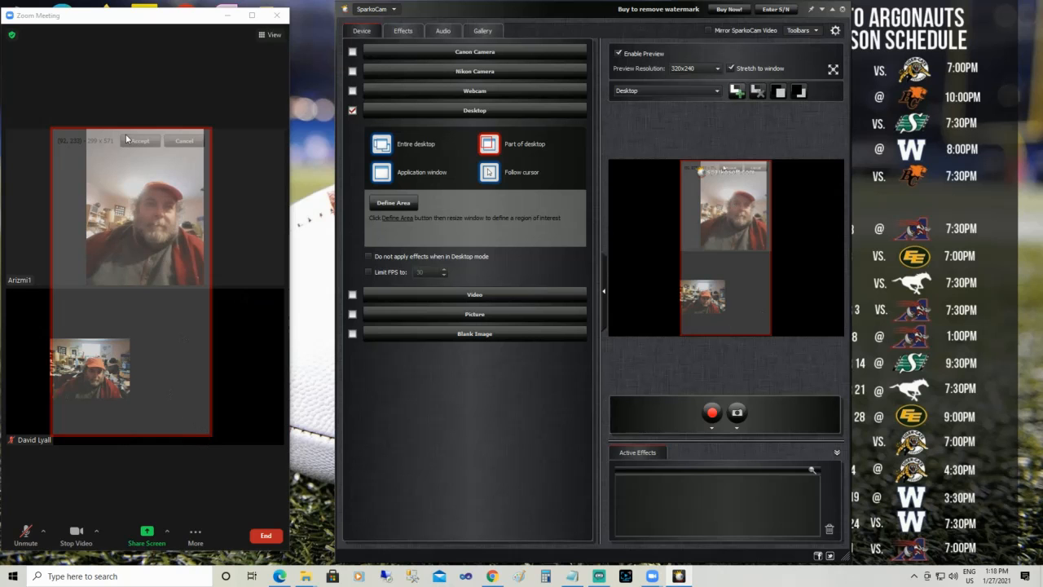
Fit the capture area around the guest's video in the Zoom meeting, about 299 x 300 pixels, and accept it
mouse_move(127, 128)
left_mouse_down()
mouse_move(104, 229)
mouse_move(117, 135)
left_mouse_up()
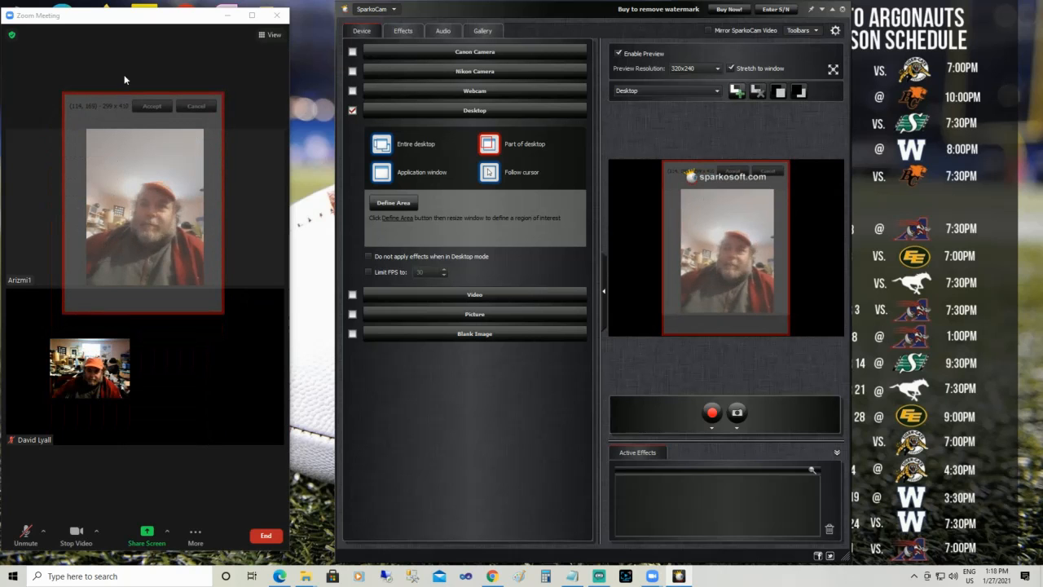
left_click_drag(125, 91, 124, 125)
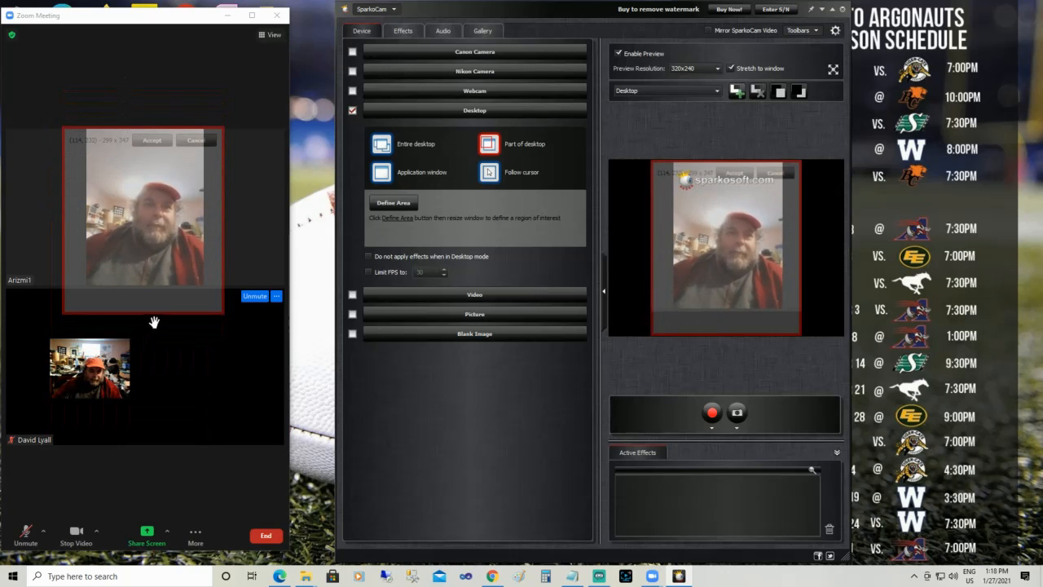
left_click_drag(157, 314, 162, 288)
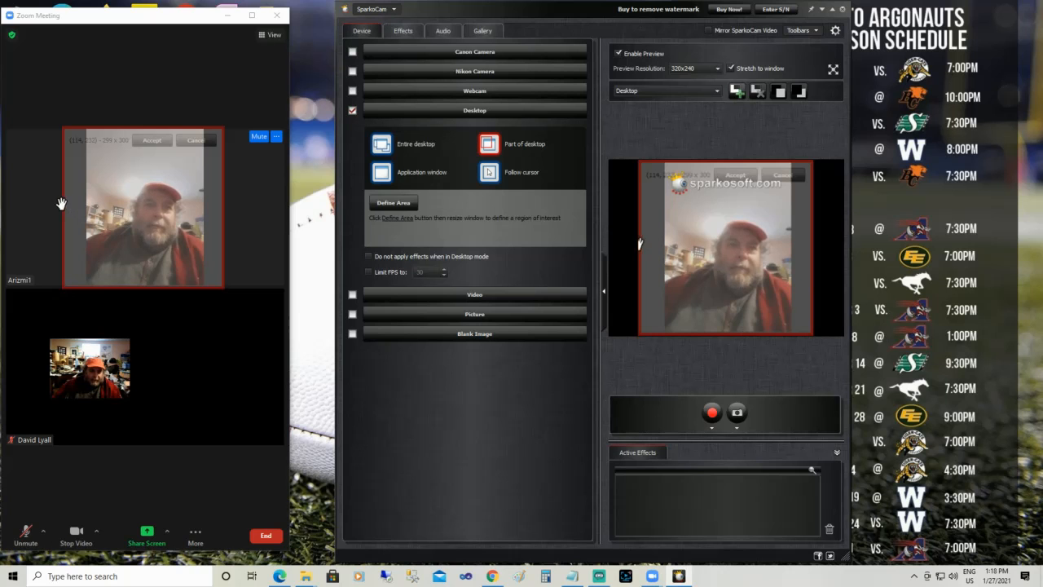
left_click_drag(62, 204, 89, 207)
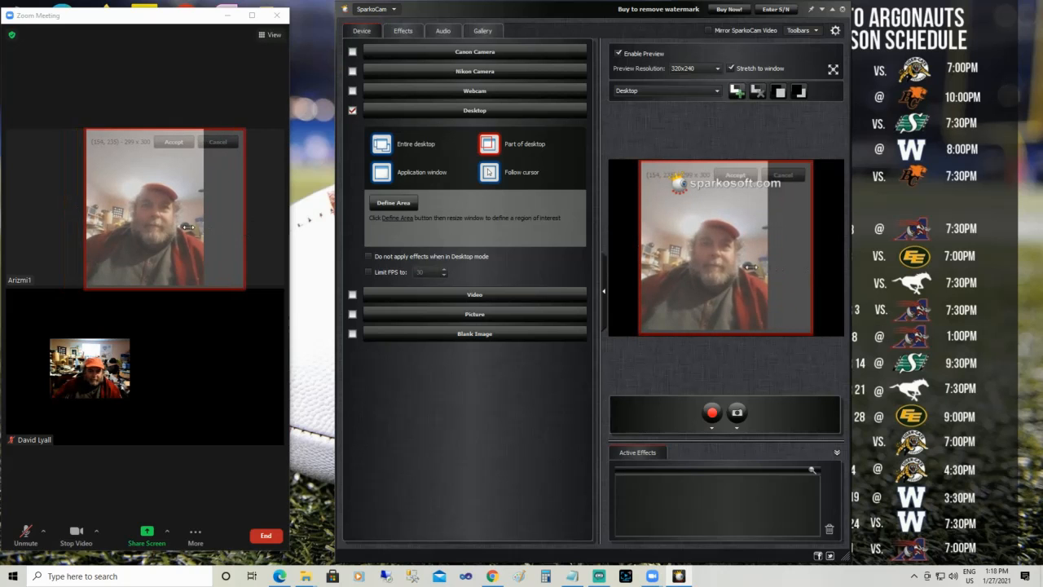
mouse_move(220, 226)
left_mouse_down()
mouse_move(249, 228)
mouse_move(222, 228)
left_mouse_up()
left_click_drag(149, 187, 128, 183)
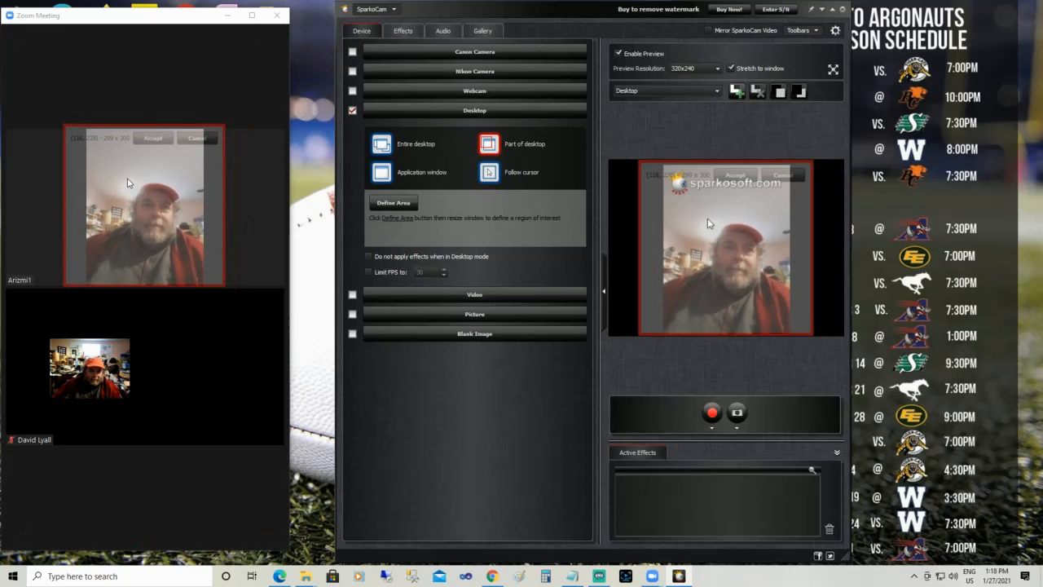
left_click(151, 139)
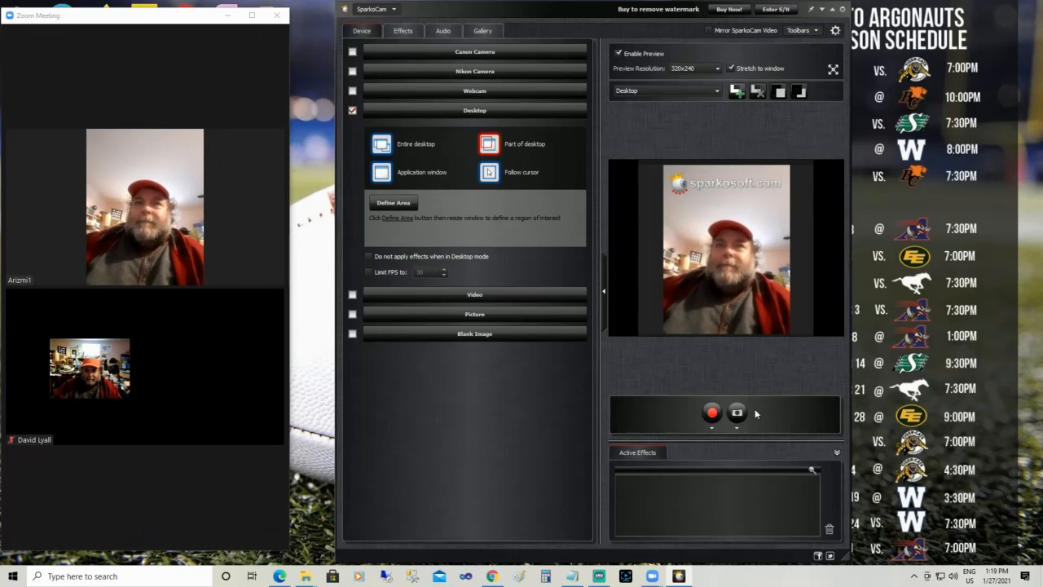
Apply the TV set foreground image effect to the captured video
left_click(403, 31)
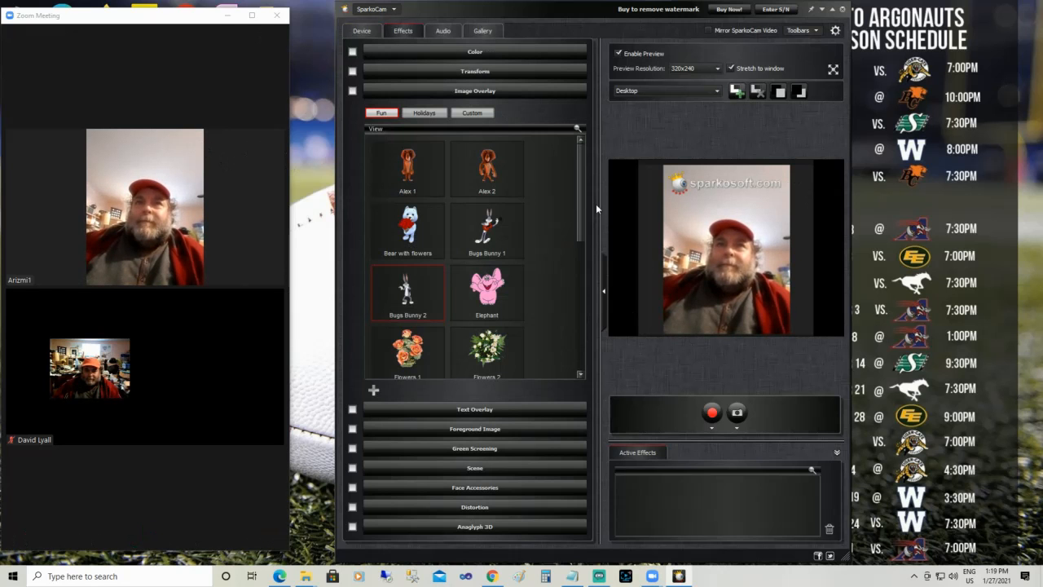
left_click(403, 89)
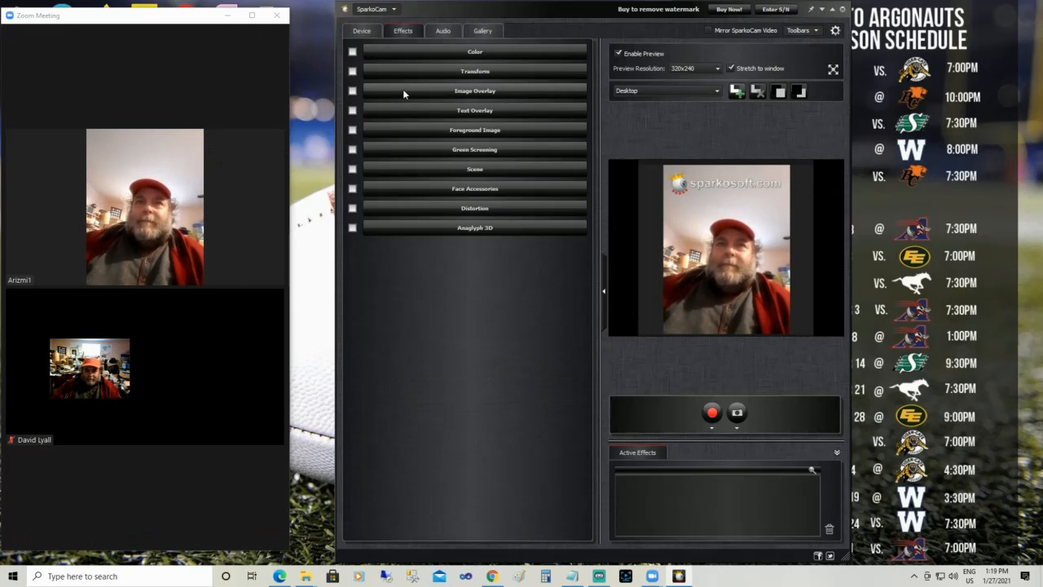
left_click(448, 130)
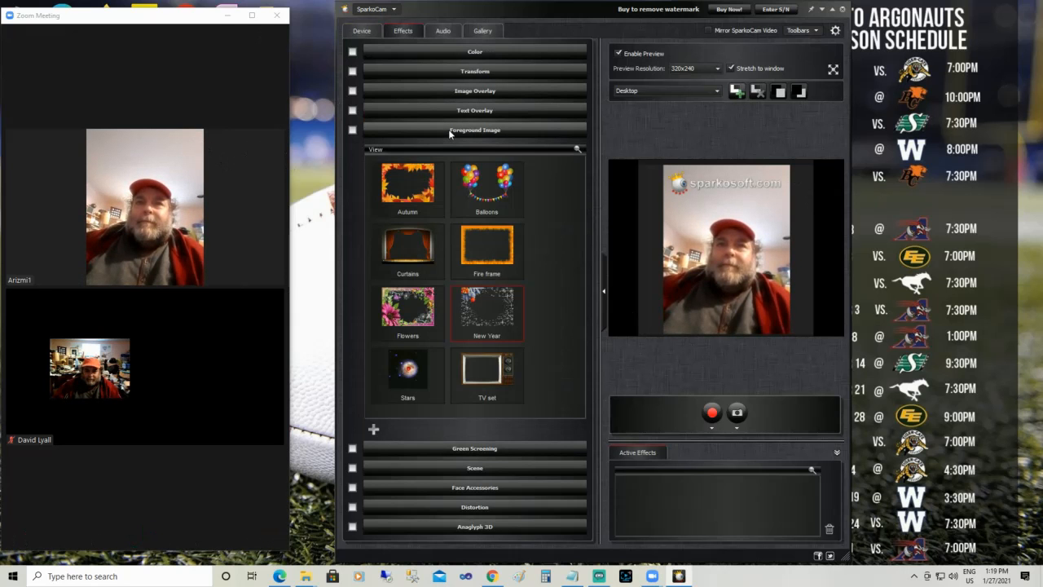
left_click(460, 356)
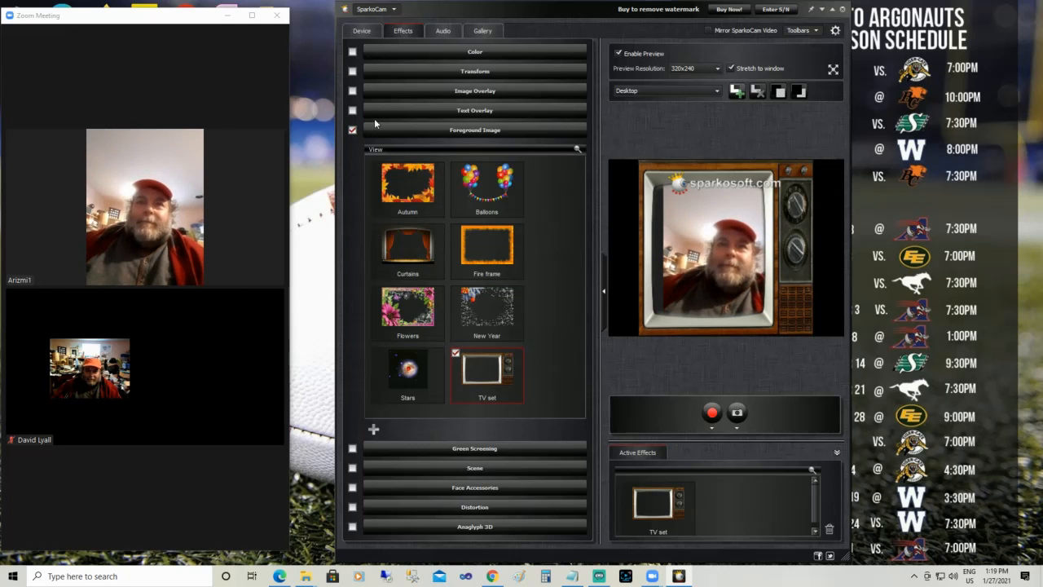
Add the Bugs Bunny 2 image overlay and place it on the TV set's lower-right corner, below the knobs
left_click(413, 93)
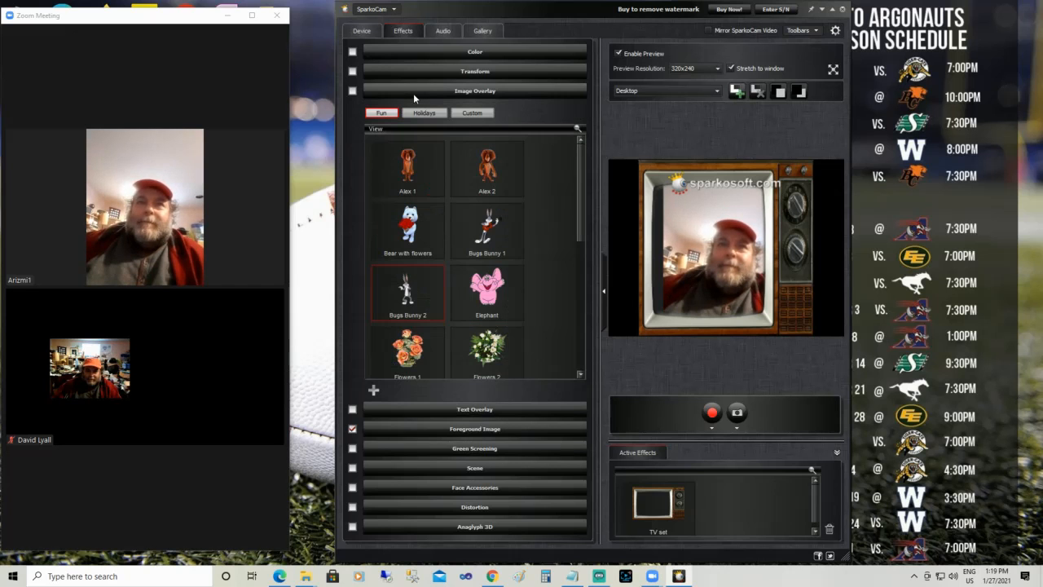
left_click(378, 278)
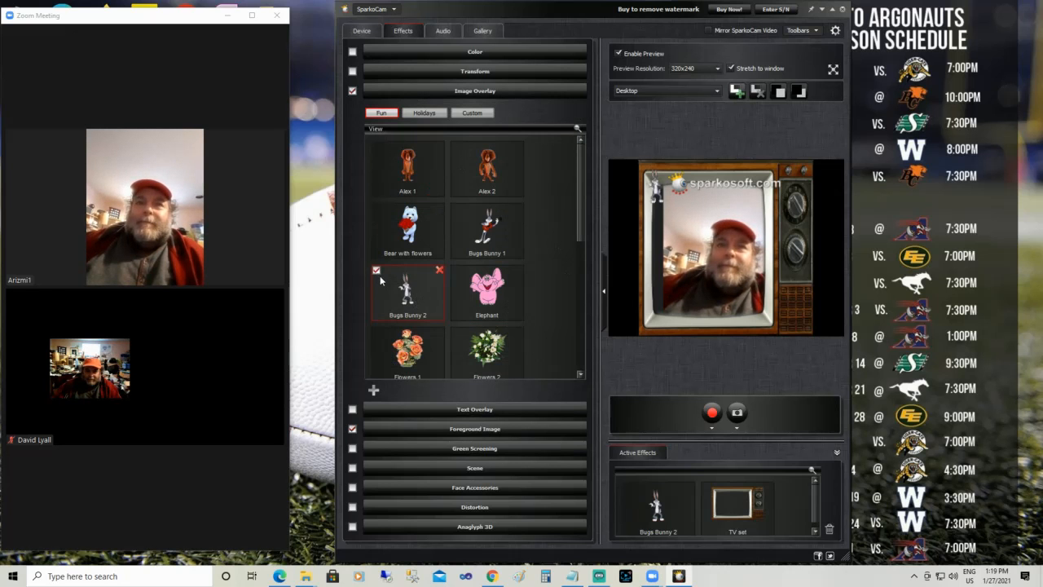
left_click(656, 187)
left_click_drag(657, 186, 802, 312)
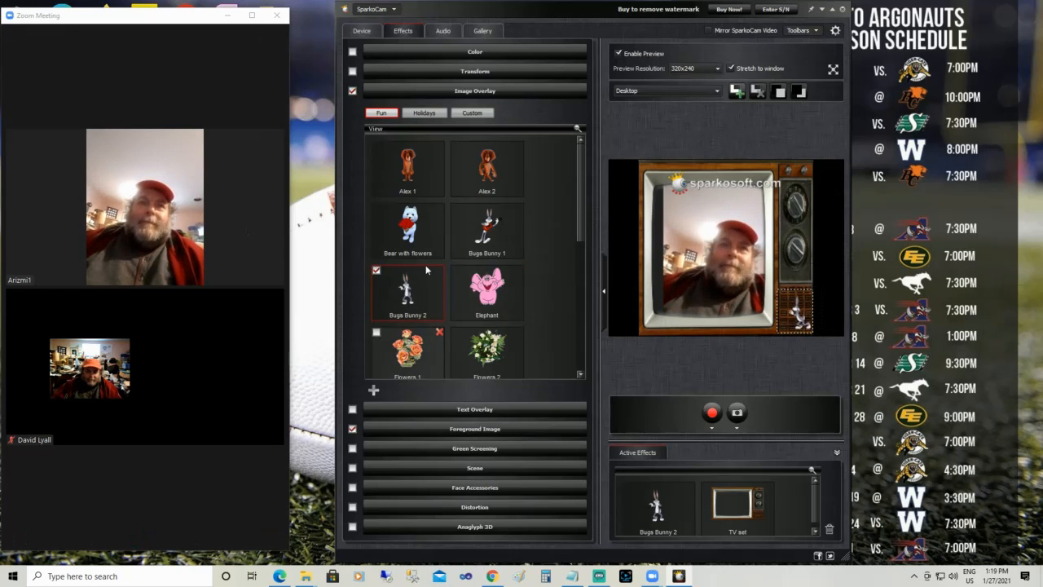
Switch to Streamlabs OBS and turn off the split edit and live view for the Scene with Guest scene
left_click(360, 31)
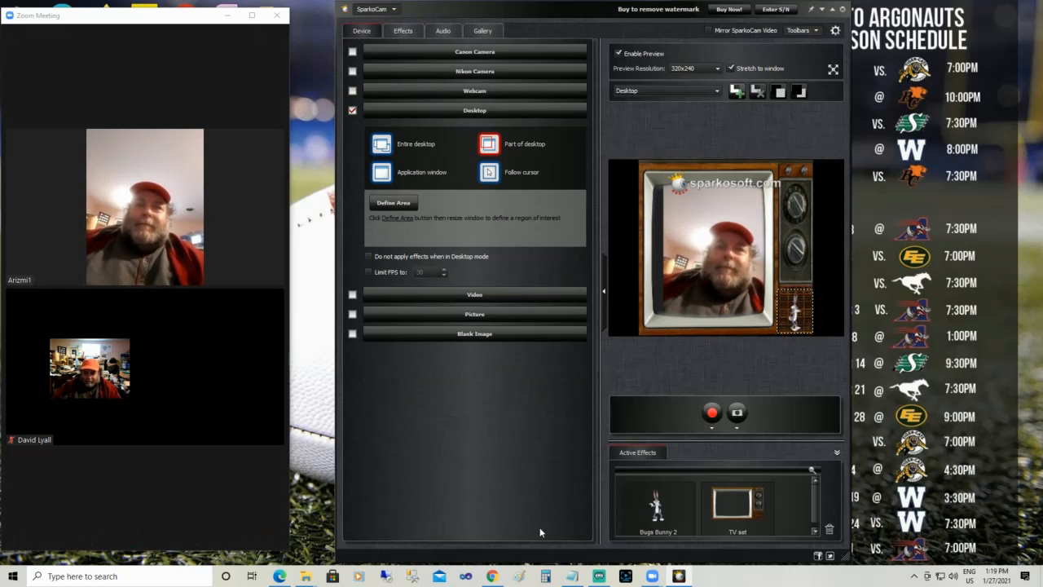
mouse_move(599, 577)
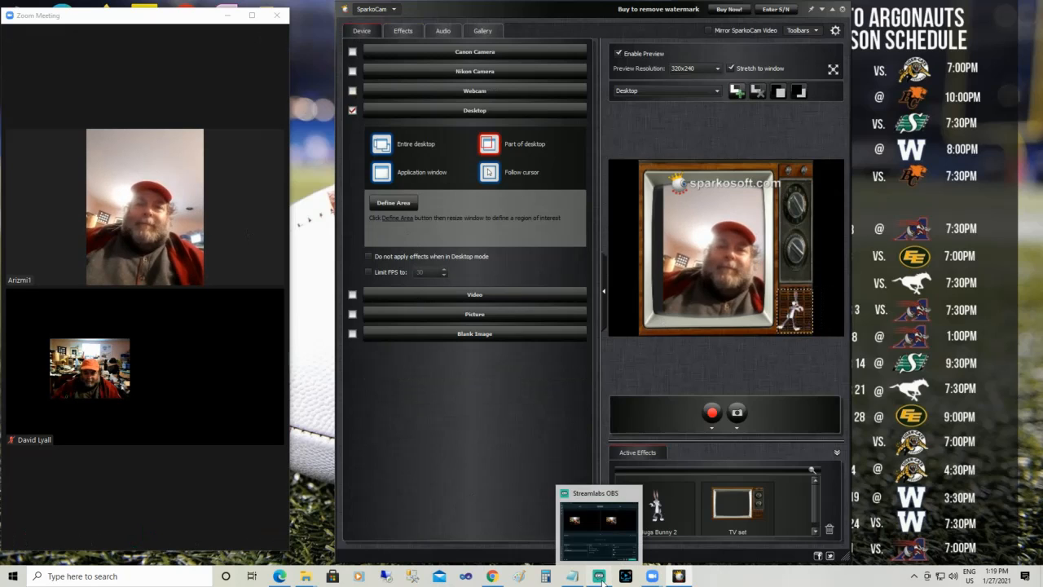
left_click(600, 577)
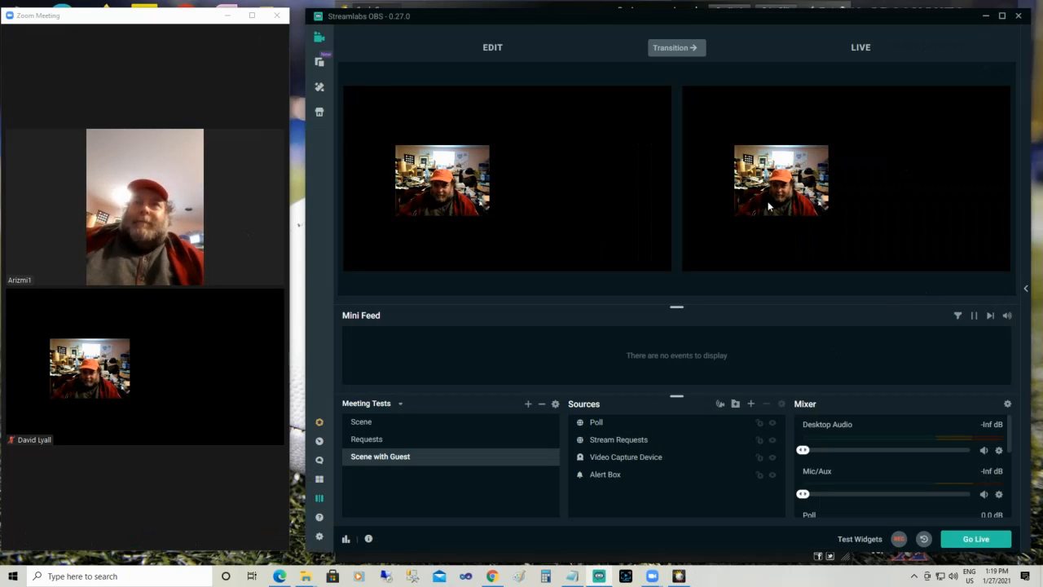
left_click(320, 500)
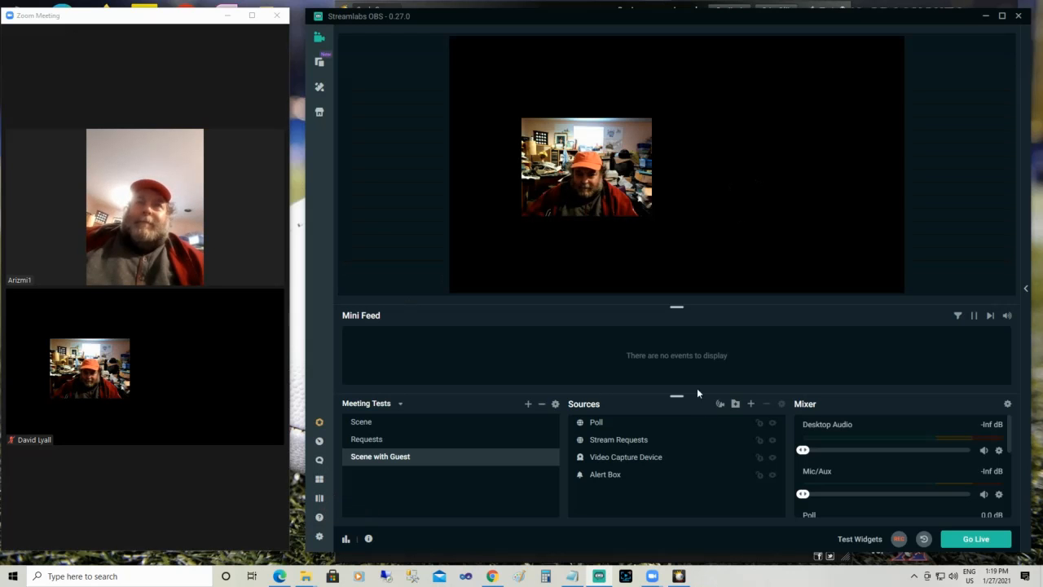
Start adding a Video Capture Device source to the Scene with Guest scene
left_click(752, 404)
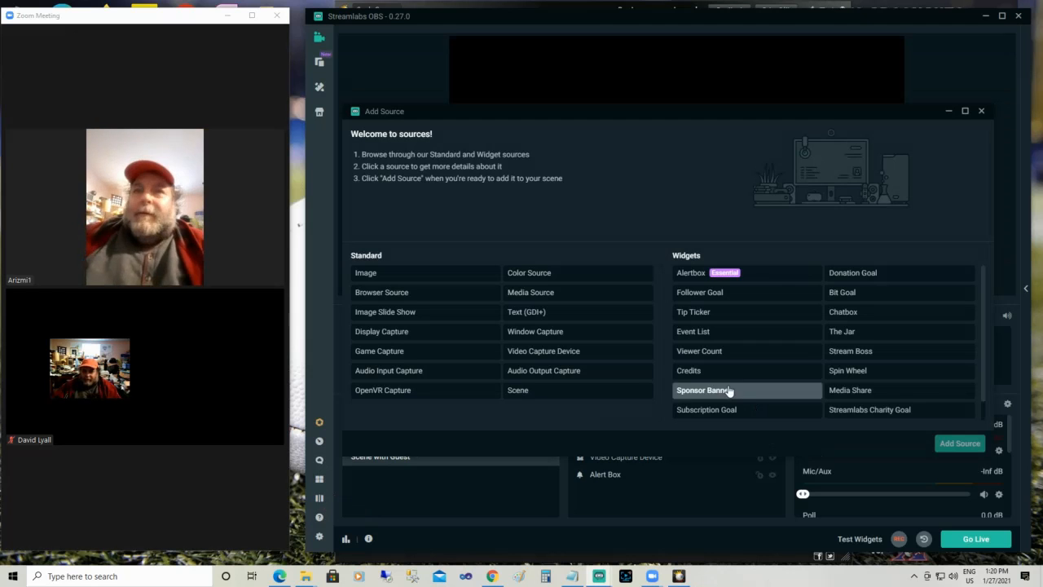
left_click(560, 355)
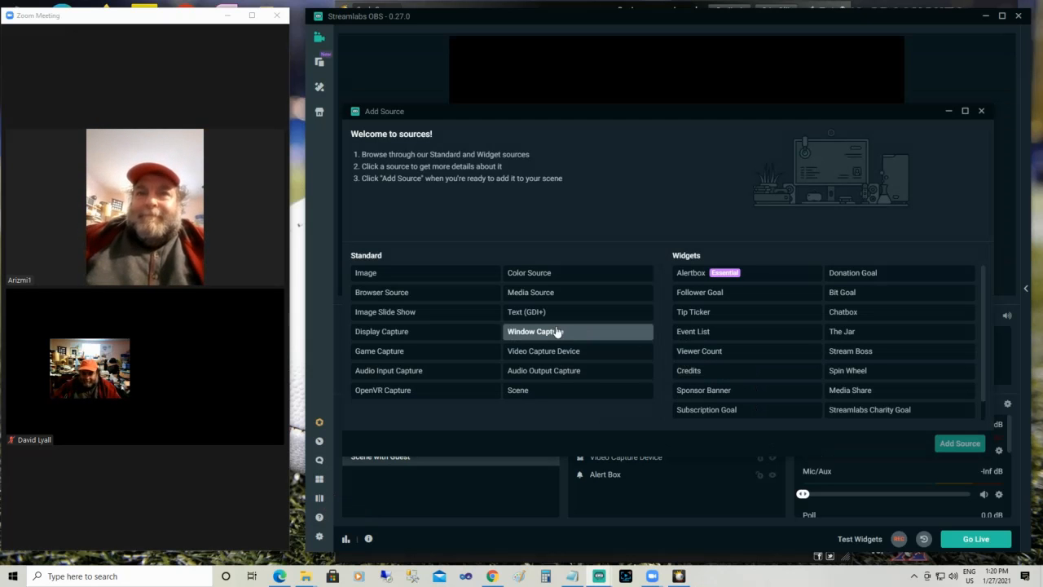
left_click(552, 351)
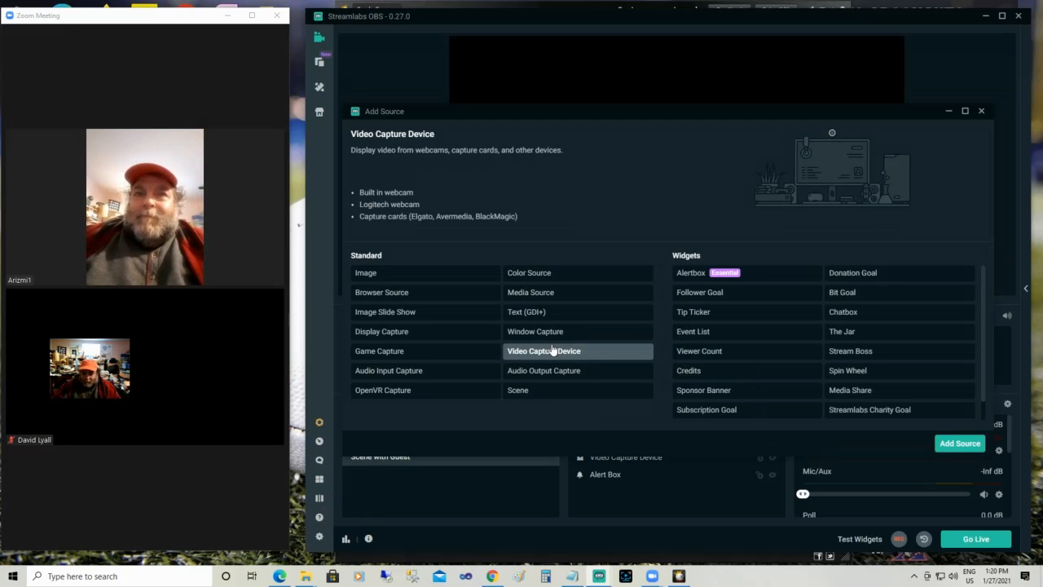
left_click(958, 447)
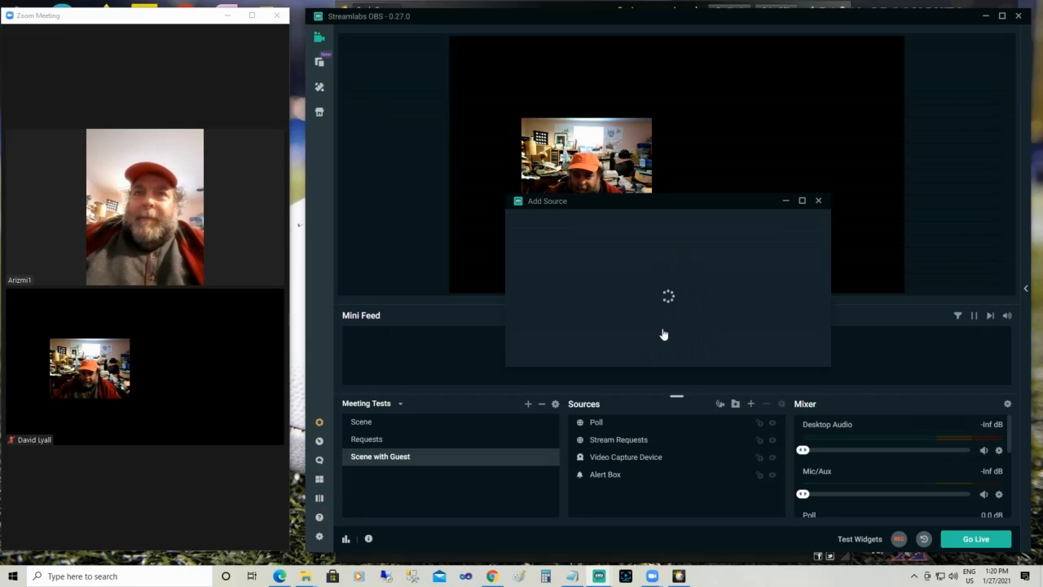
Create it as a new source named Sparko Cam instead of reusing an existing one
left_click(617, 352)
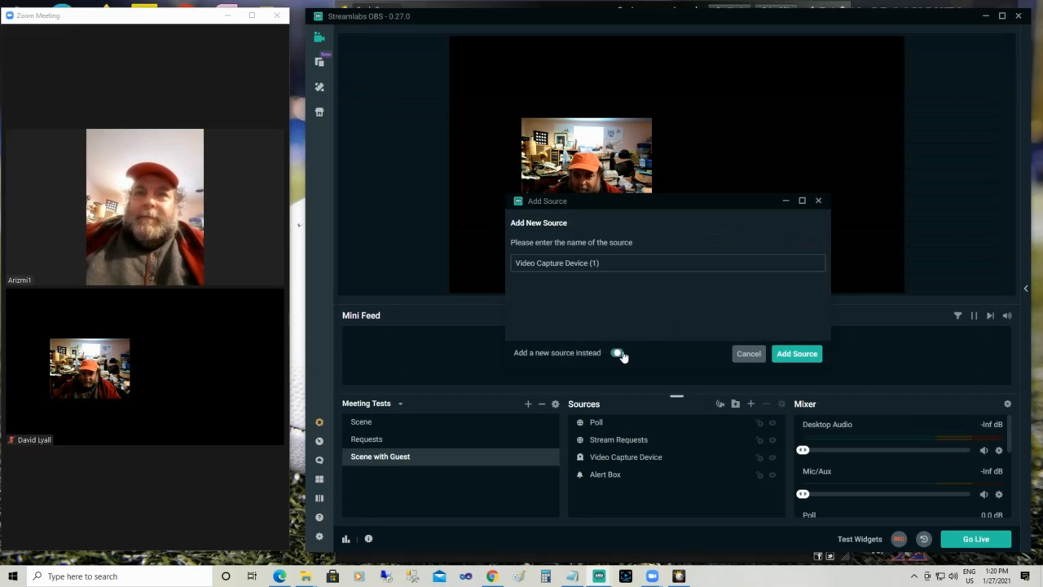
left_click_drag(608, 262, 453, 255)
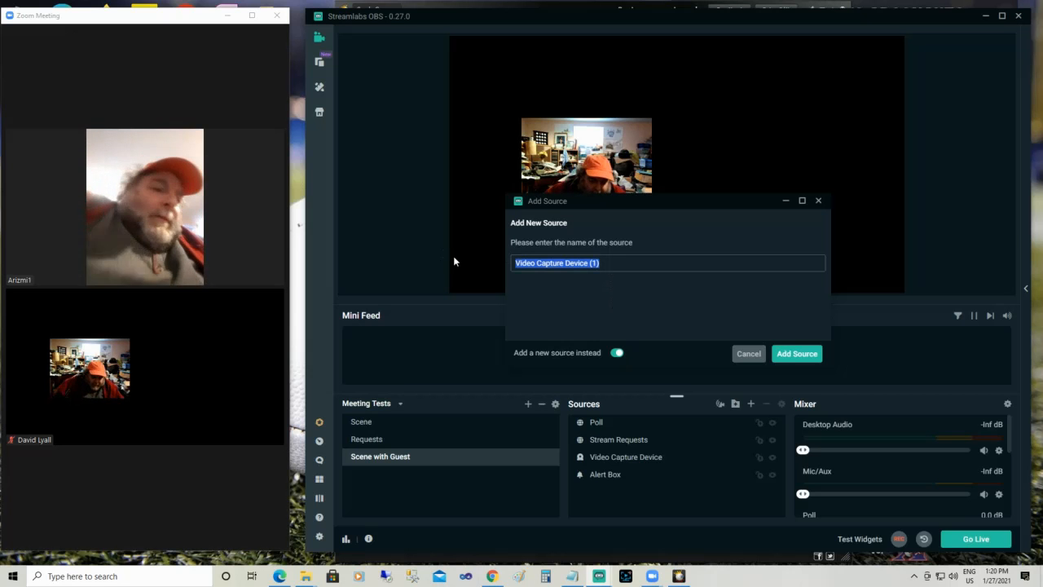
type("s")
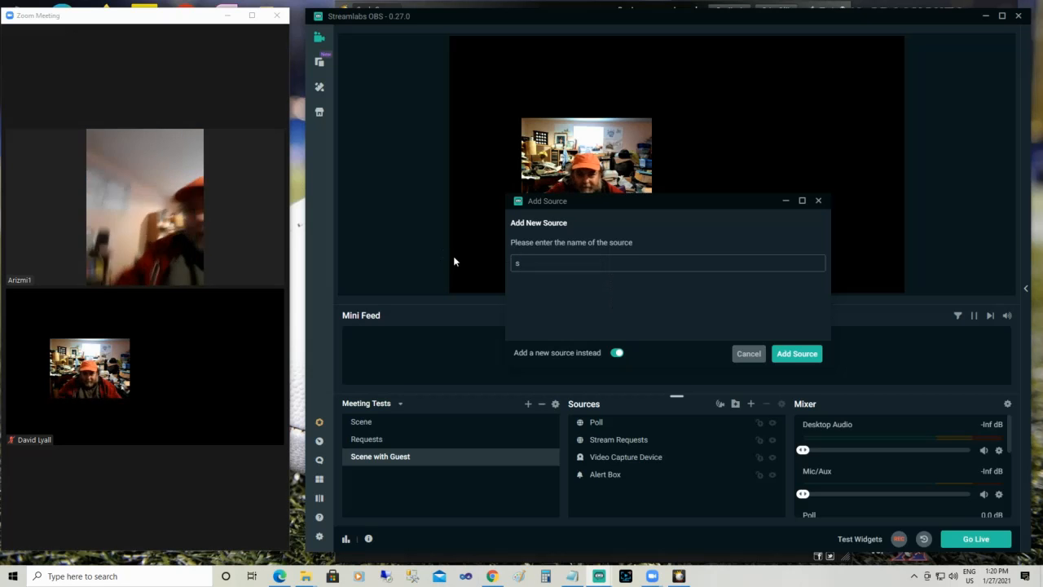
key("BackSpace")
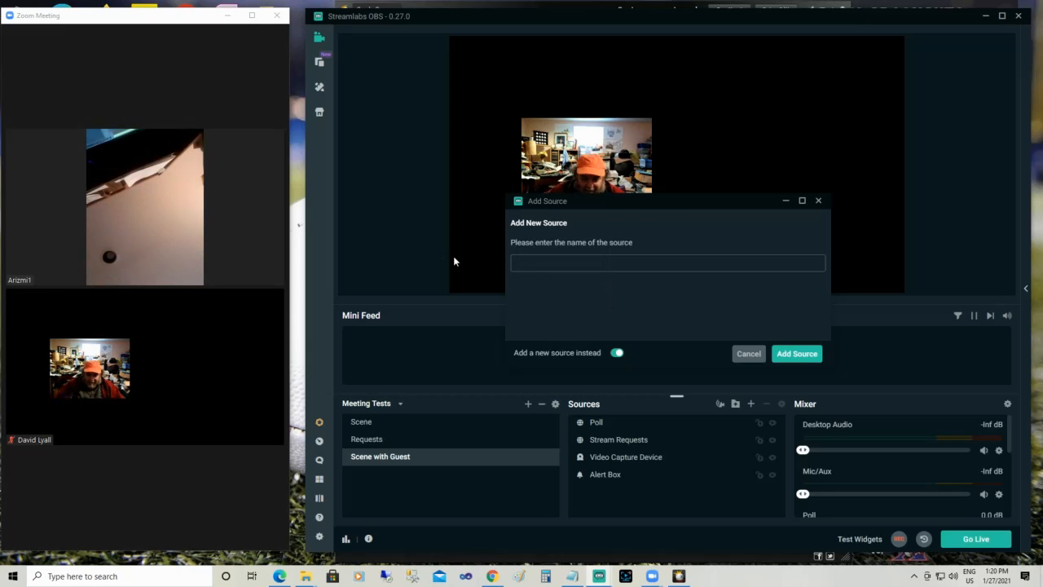
type("Spar")
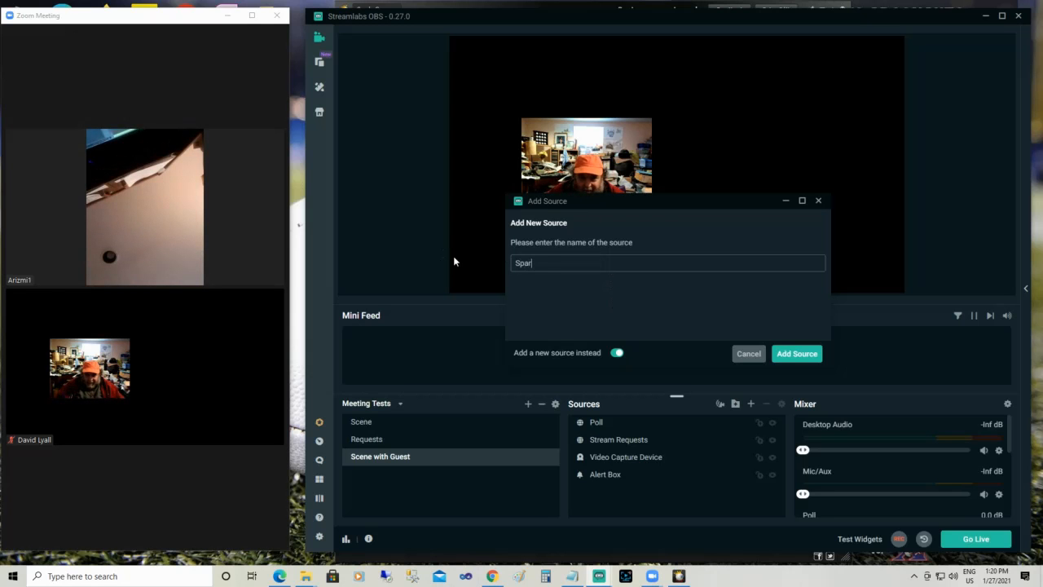
type("ko Cam")
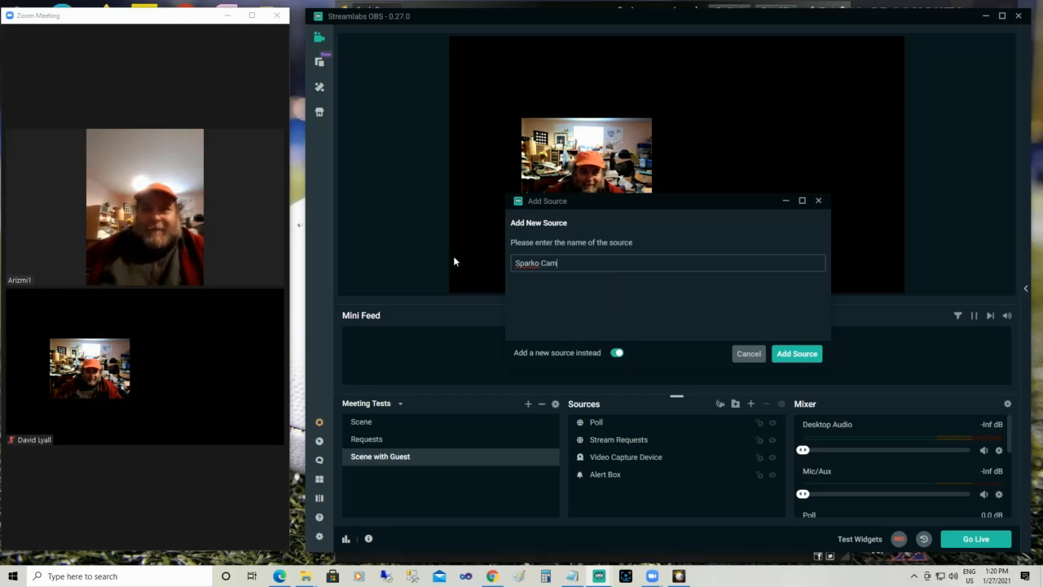
left_click(797, 357)
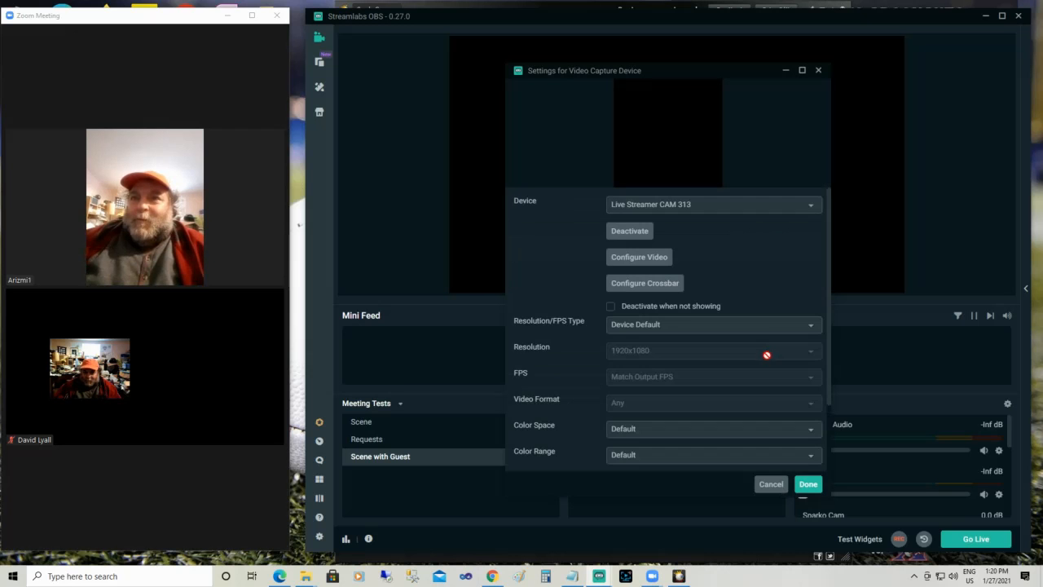
Set the new source's device to SparkoCam Virtual Webcam and finish its settings
left_click(812, 209)
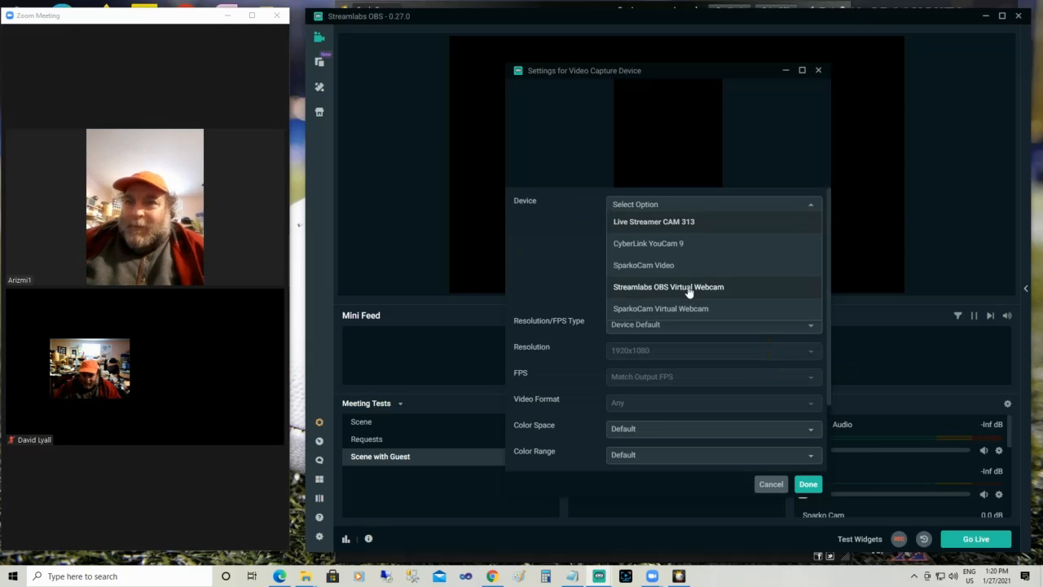
left_click(681, 309)
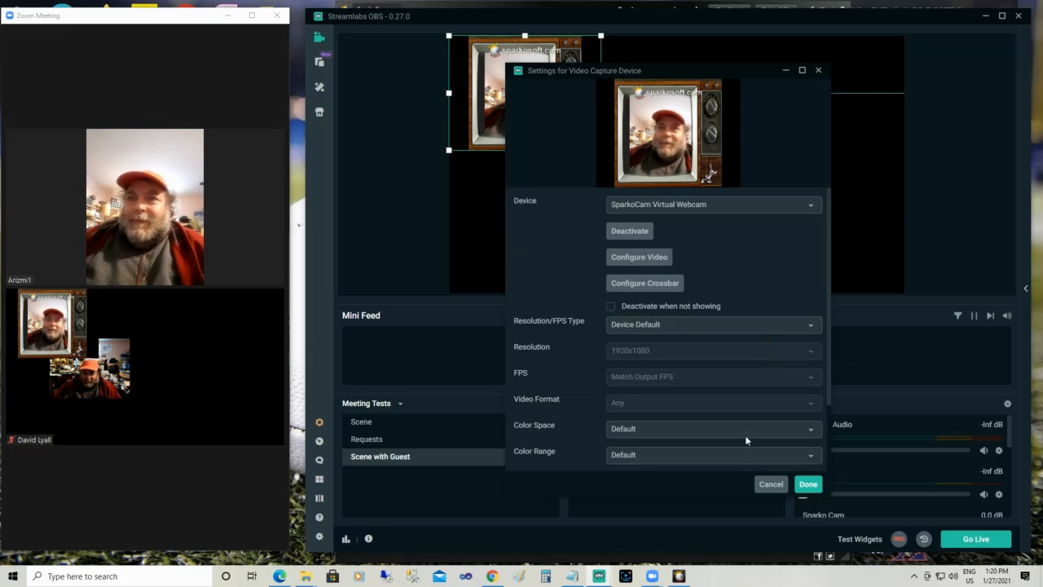
left_click(805, 485)
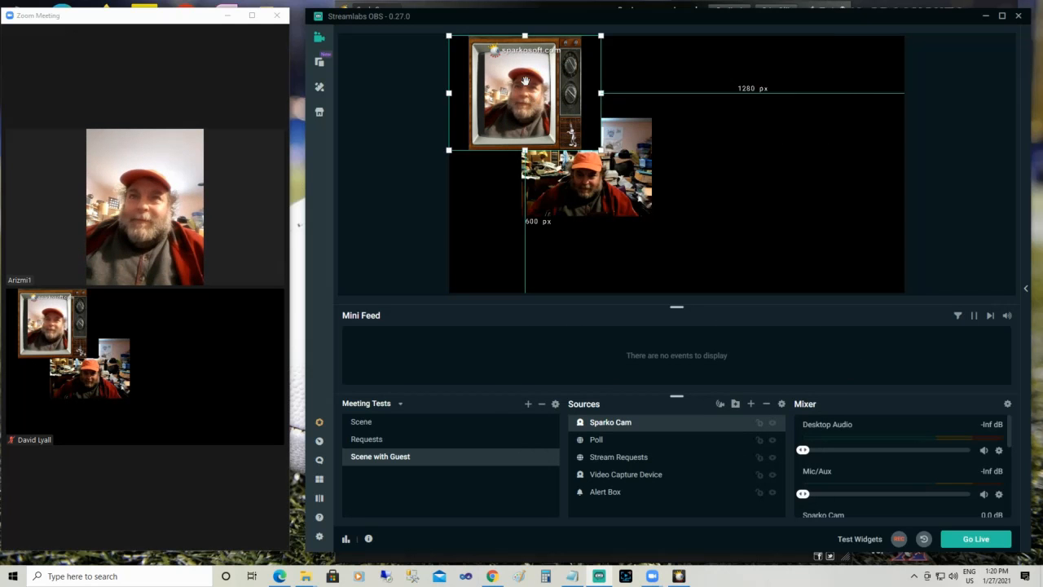
Move the Sparko Cam video beside the webcam video, about 328 px from the canvas top and 277 px from its right edge, and enable Studio Mode
left_click_drag(534, 99, 767, 163)
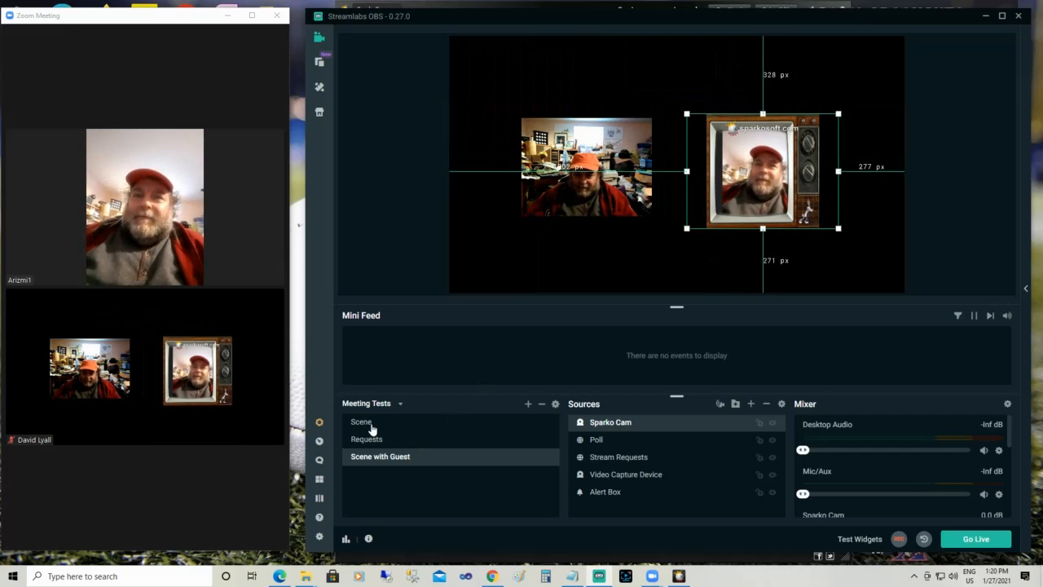
left_click(320, 500)
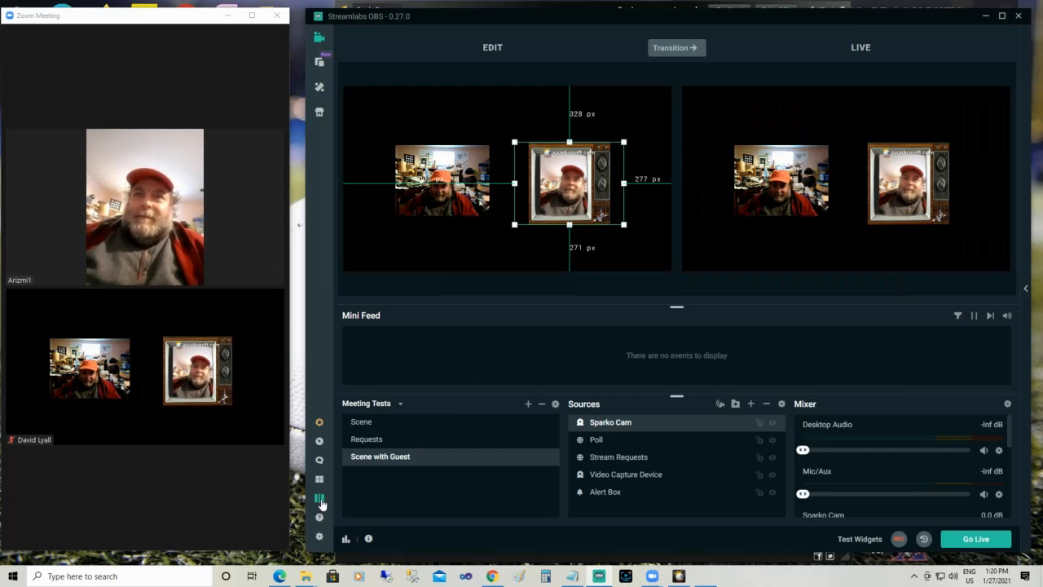
Preview the Scene and Scene with Guest scenes, transition the live output to Scene, and transition it back to Scene with Guest
left_click(376, 425)
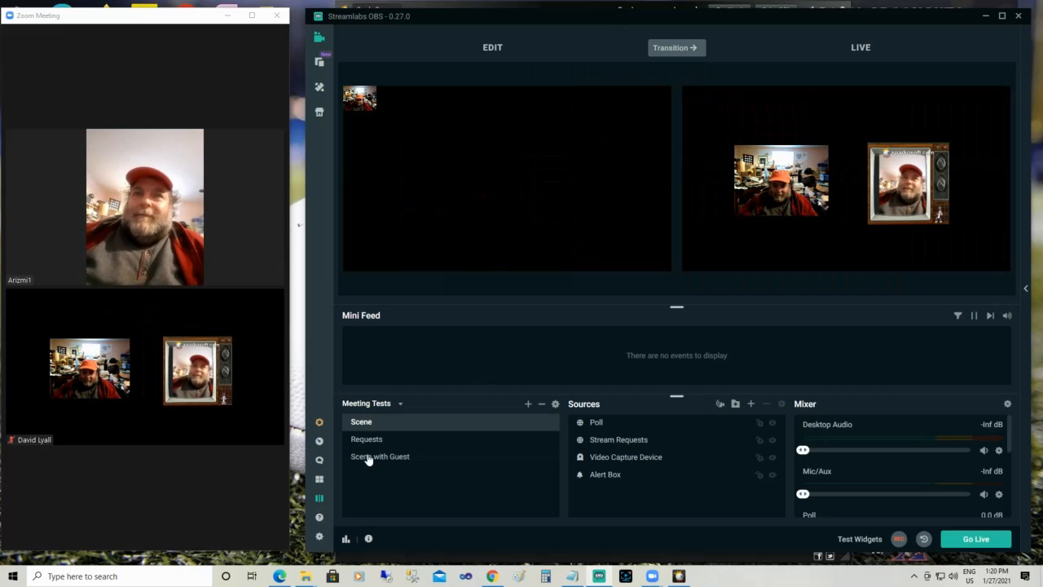
left_click(372, 459)
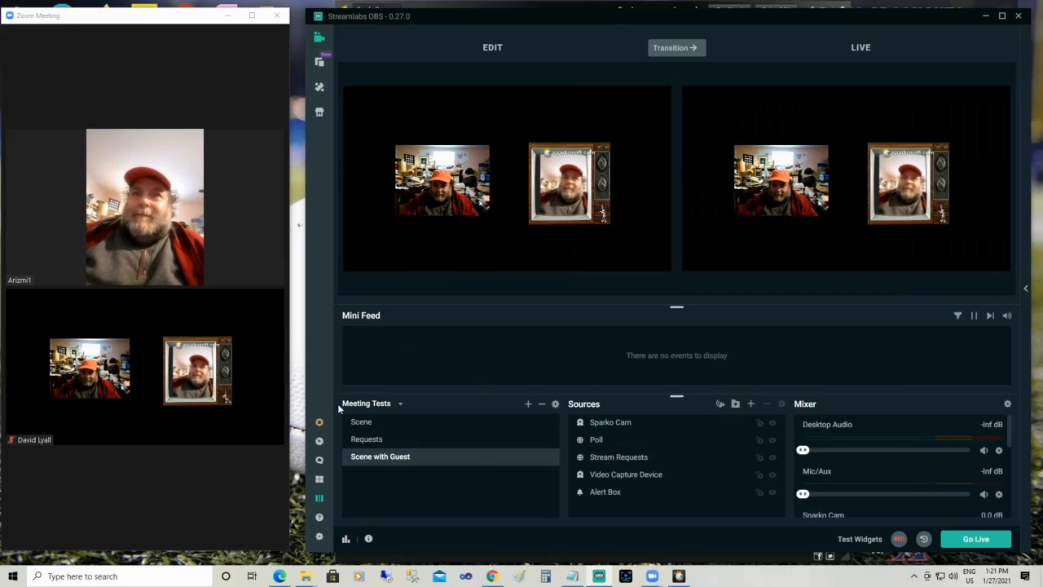
left_click(361, 421)
left_click(676, 49)
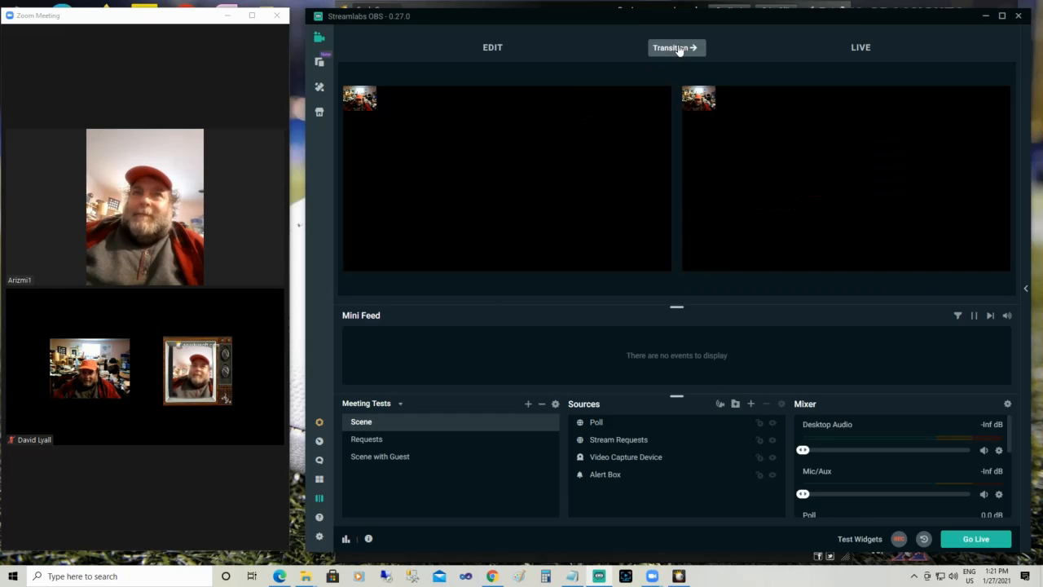
left_click(392, 458)
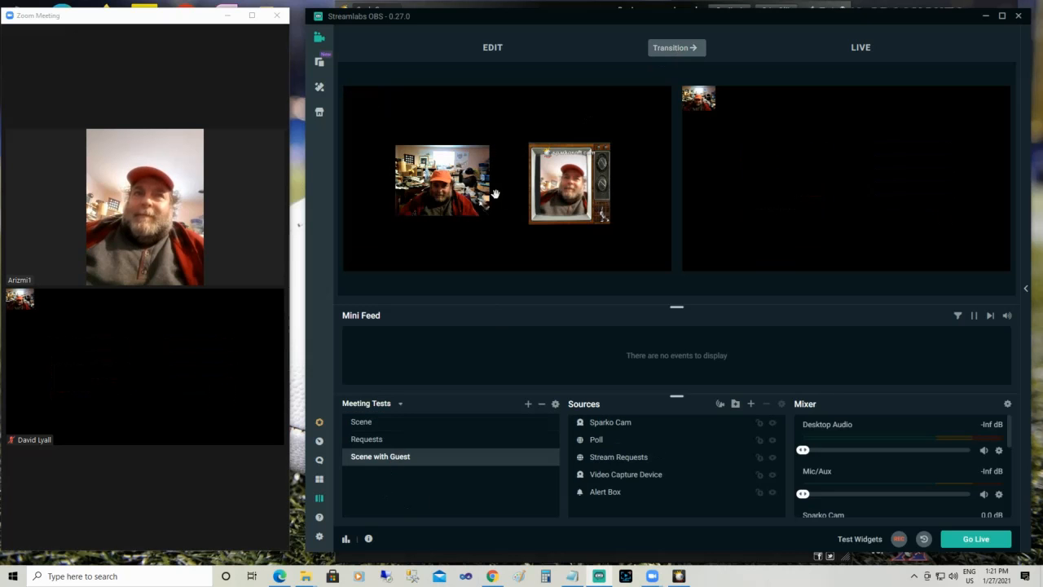
left_click(663, 50)
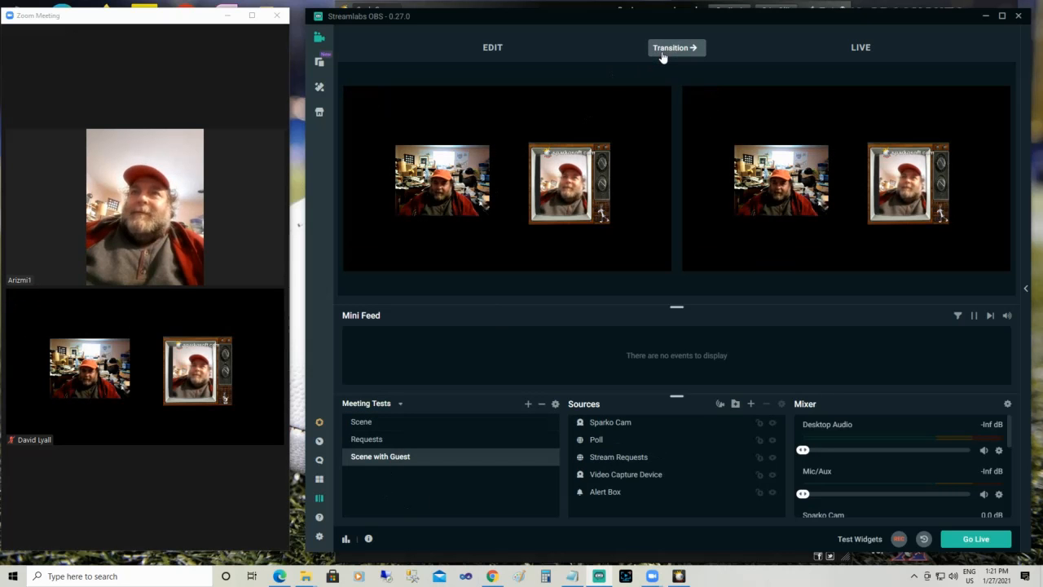